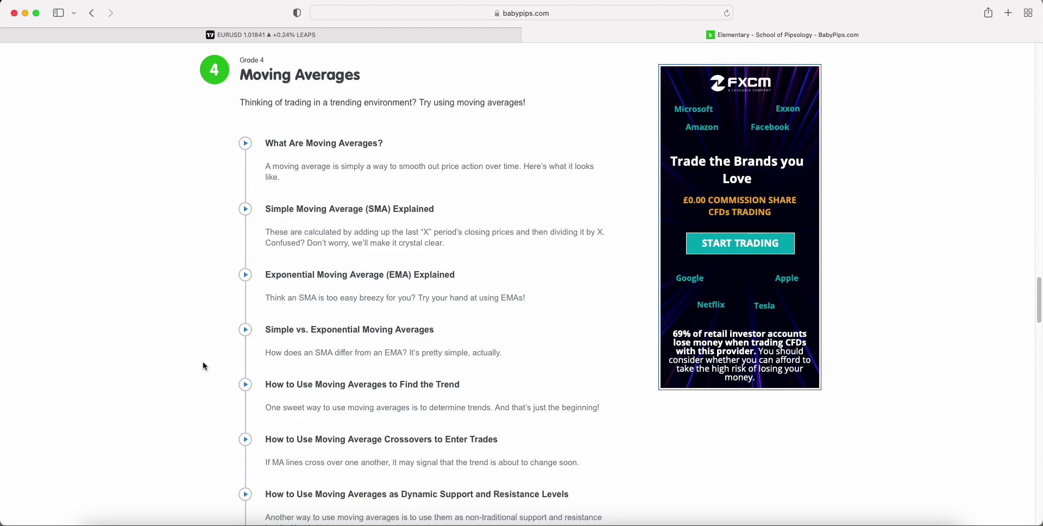
# In the Grade 4 Moving Averages section, open the lesson "How to Use Moving Average Crossovers to Enter Trades".
pyautogui.scroll(2, 204, 361)
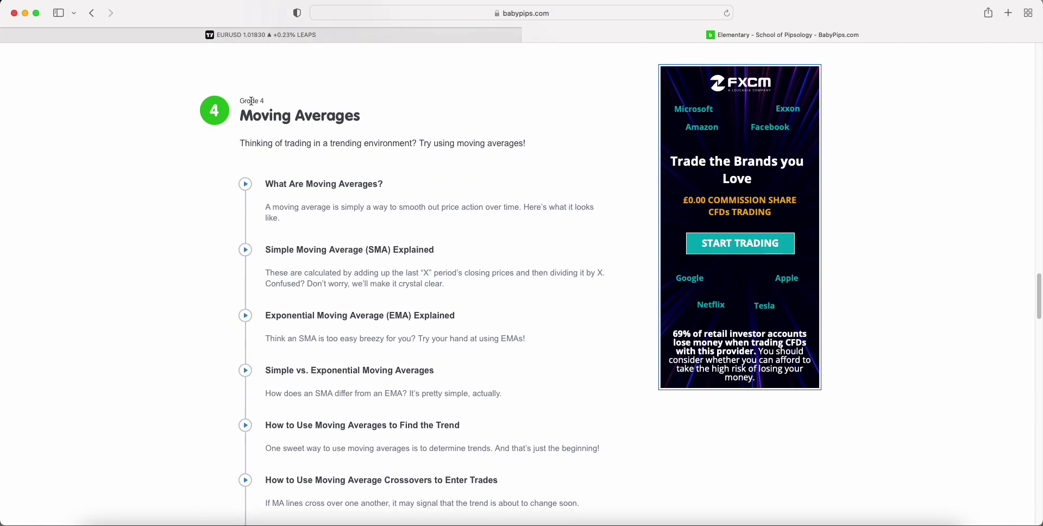
pyautogui.moveTo(264, 112); pyautogui.dragTo(356, 131)
pyautogui.scroll(-1, 476, 236)
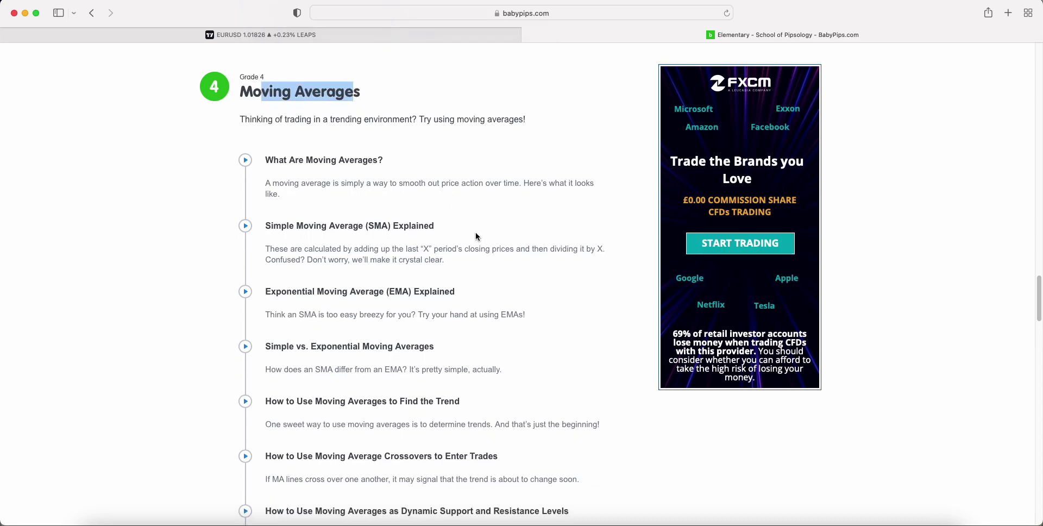
pyautogui.scroll(-1, 405, 372)
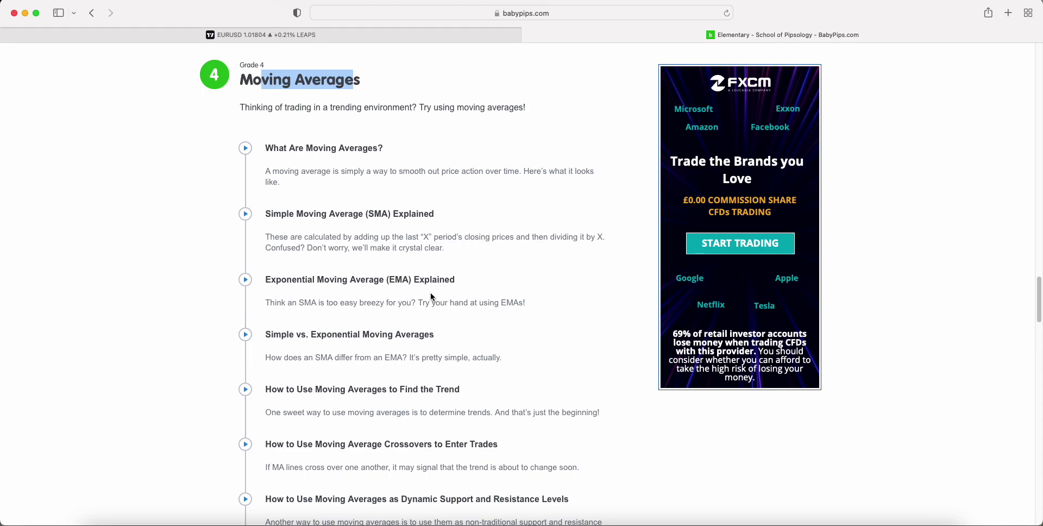
pyautogui.scroll(-1, 431, 294)
pyautogui.scroll(-1, 431, 294)
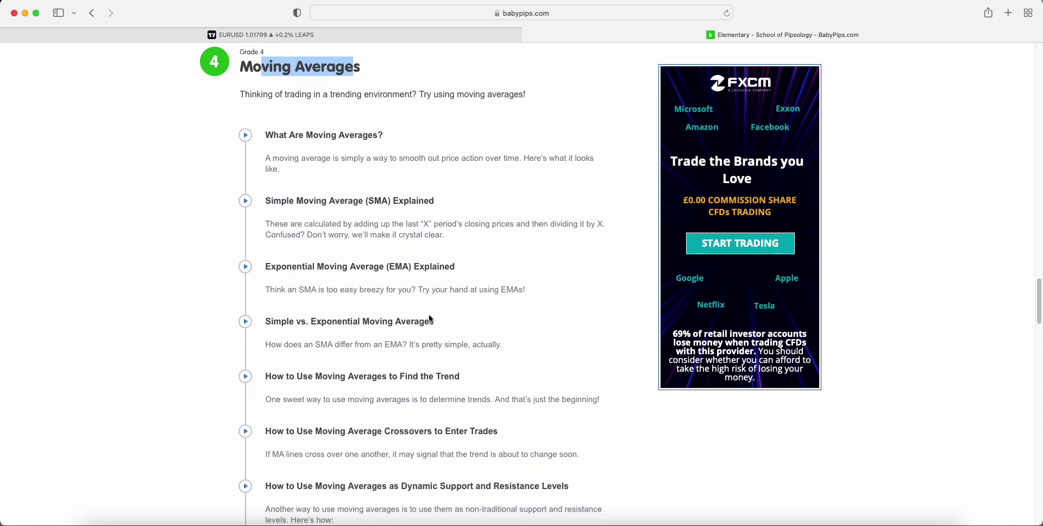
pyautogui.scroll(-1, 431, 319)
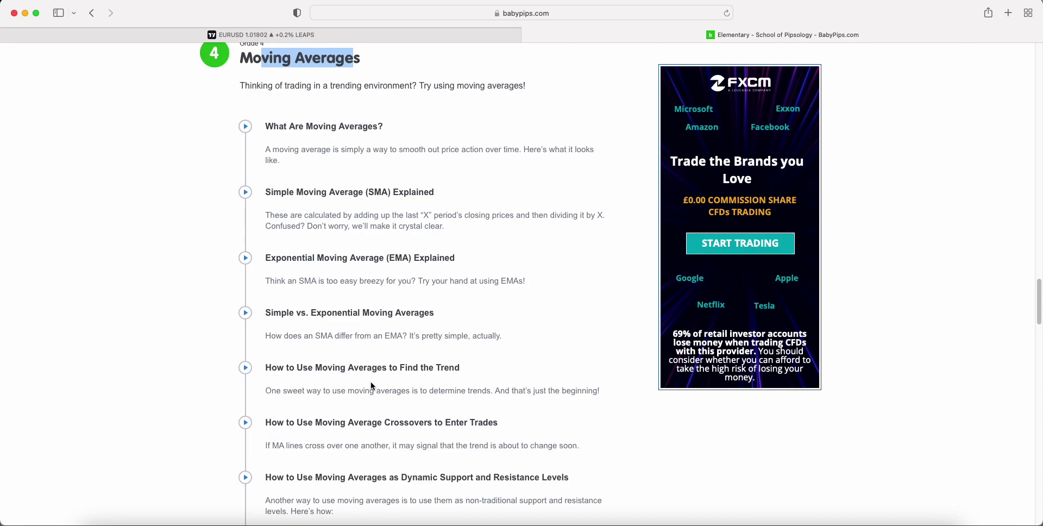
pyautogui.click(362, 423)
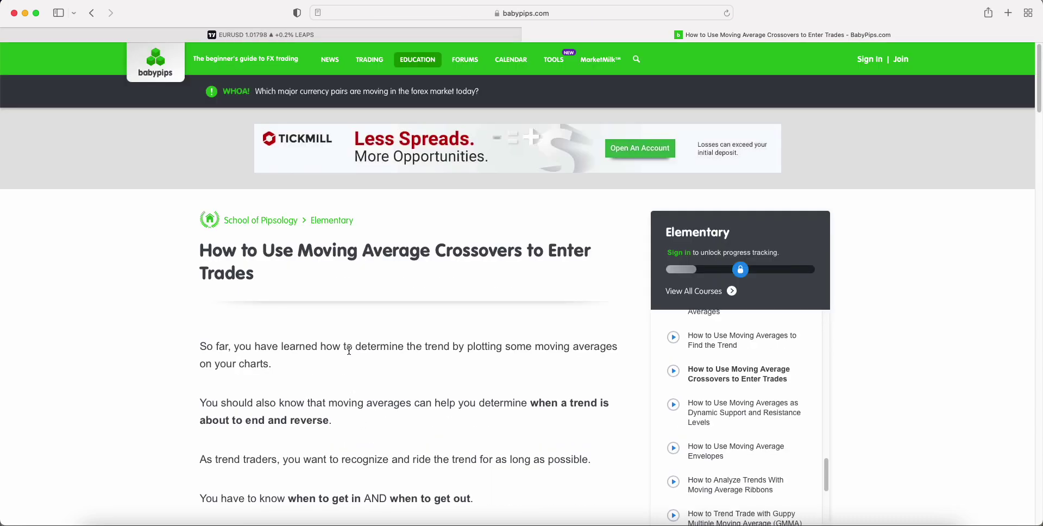
# Read through the moving average crossover lesson and examine its USD/JPY daily chart example with the 10 and 20 SMA.
pyautogui.scroll(-10, 348, 375)
pyautogui.scroll(6, 349, 361)
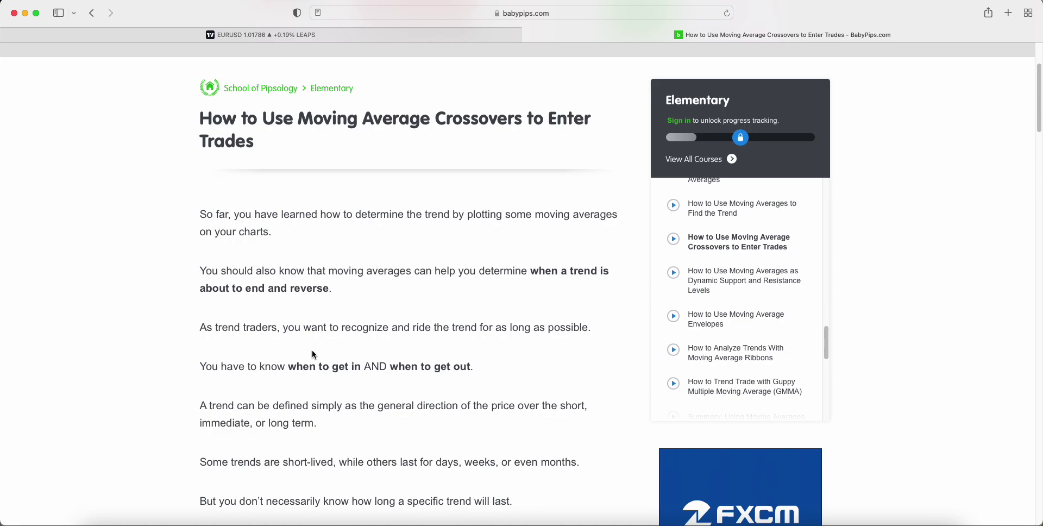
pyautogui.scroll(-10, 313, 354)
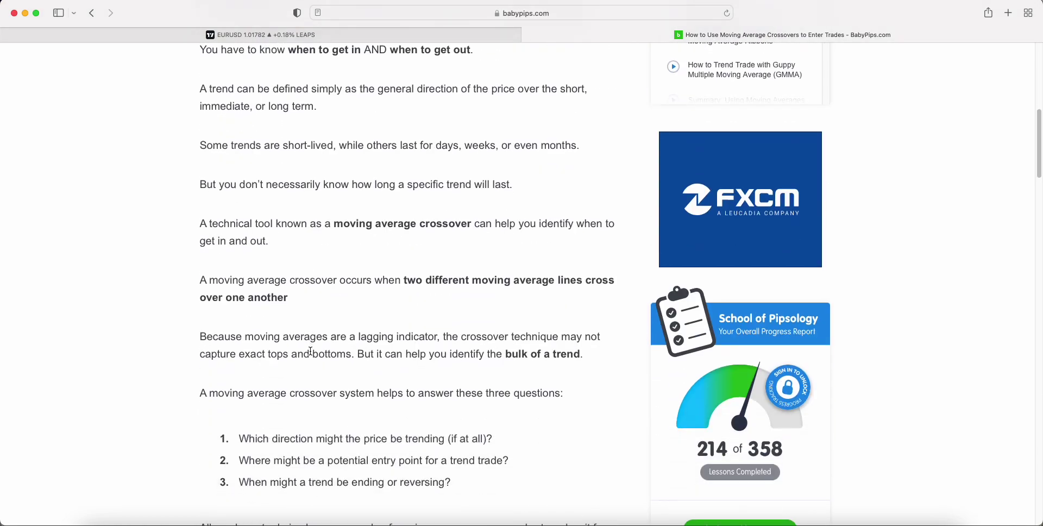
pyautogui.scroll(-15, 310, 352)
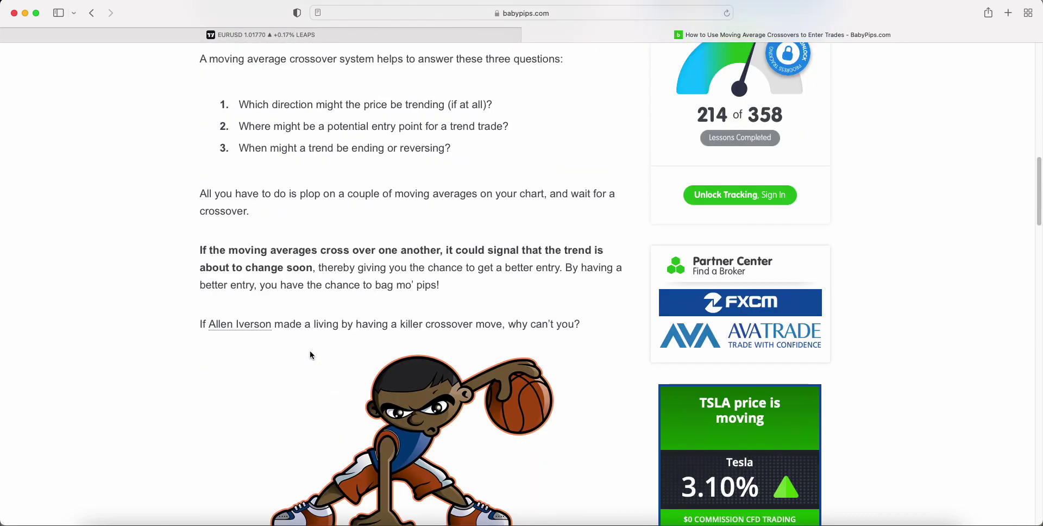
pyautogui.scroll(-20, 311, 355)
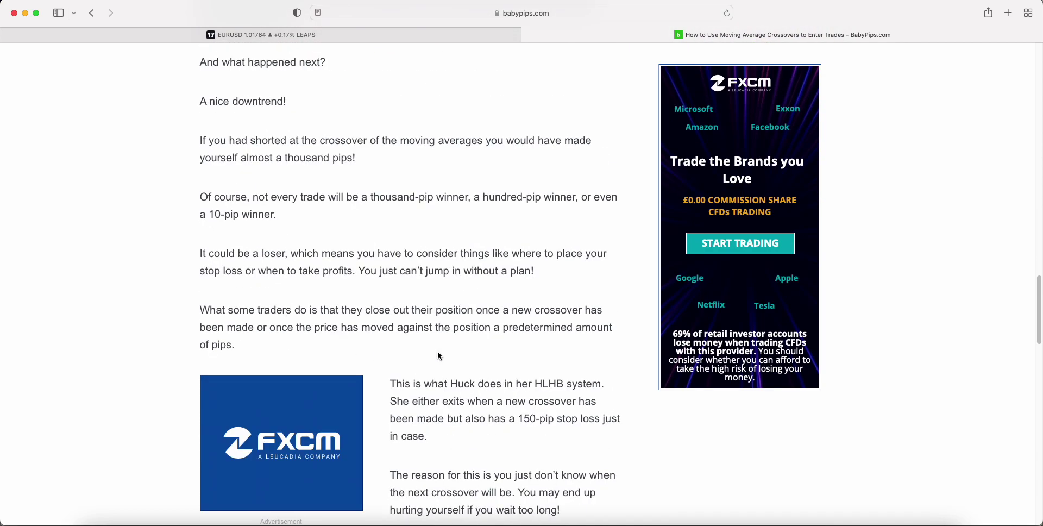
pyautogui.scroll(-4, 440, 356)
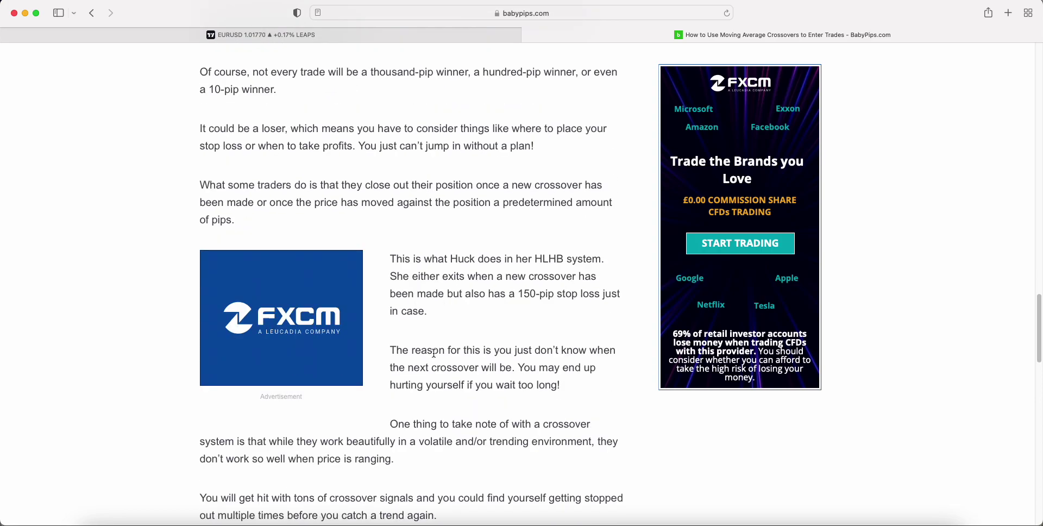
pyautogui.scroll(-8, 435, 353)
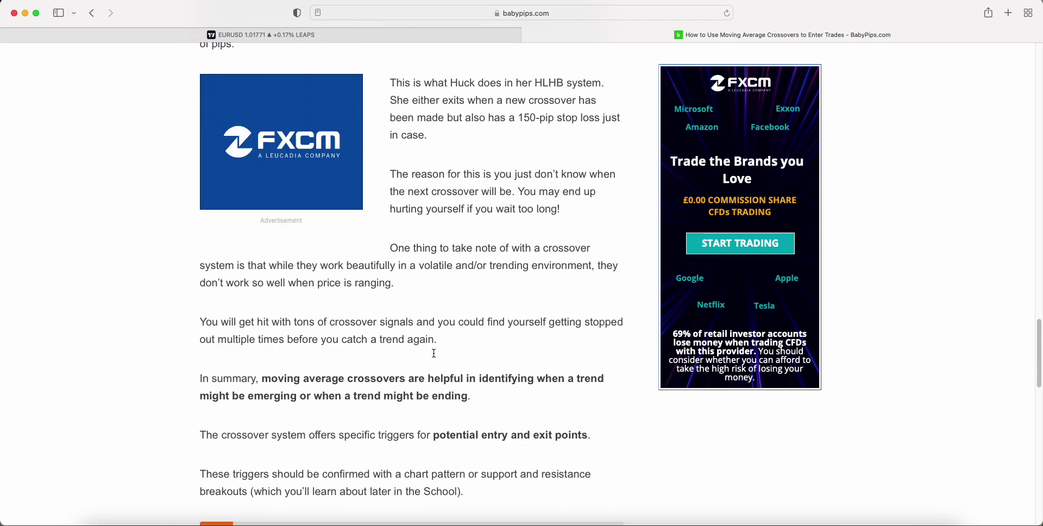
pyautogui.scroll(12, 435, 356)
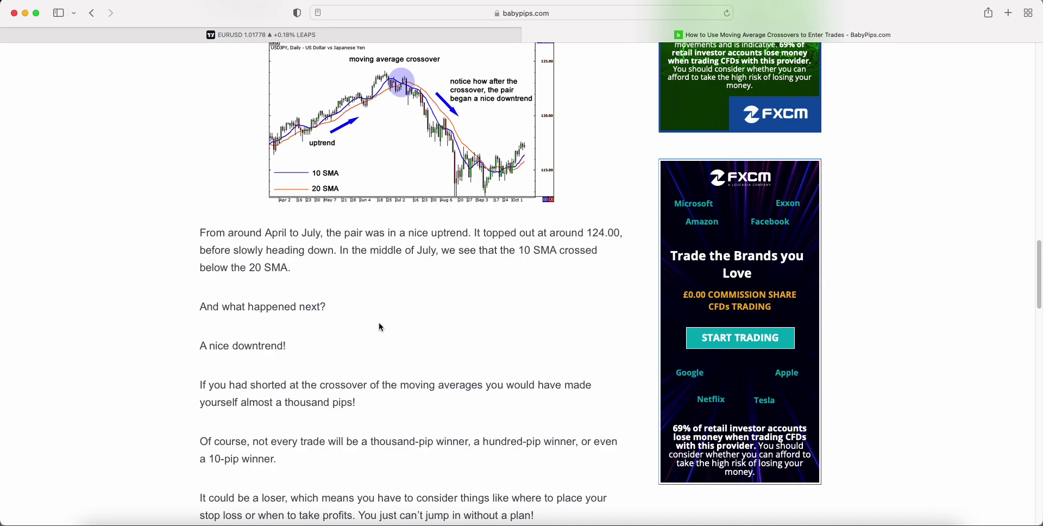
pyautogui.scroll(3, 304, 242)
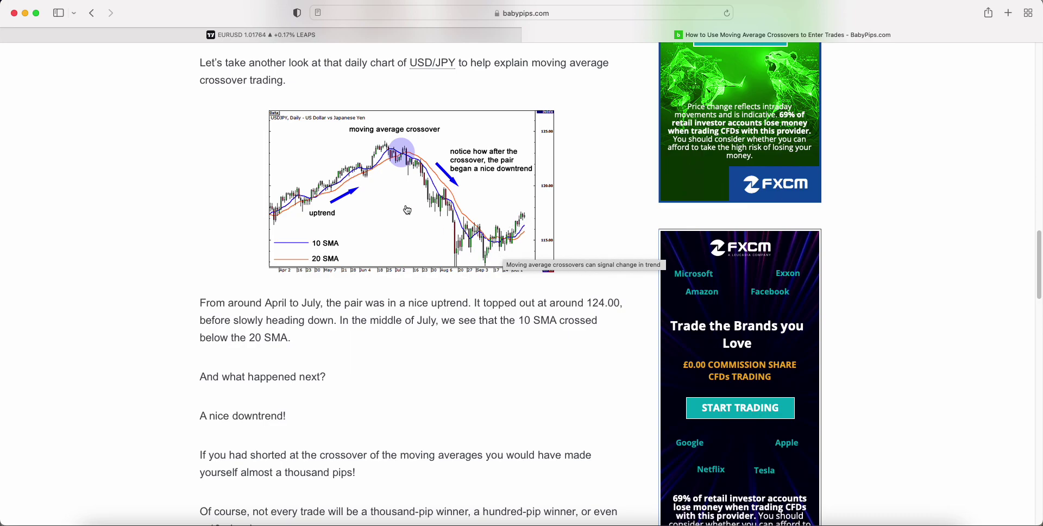
# Switch to the EURUSD chart in TradingView and circle the July 2021 EMA crossover and the candles just below it with the Brush.
pyautogui.click(233, 34)
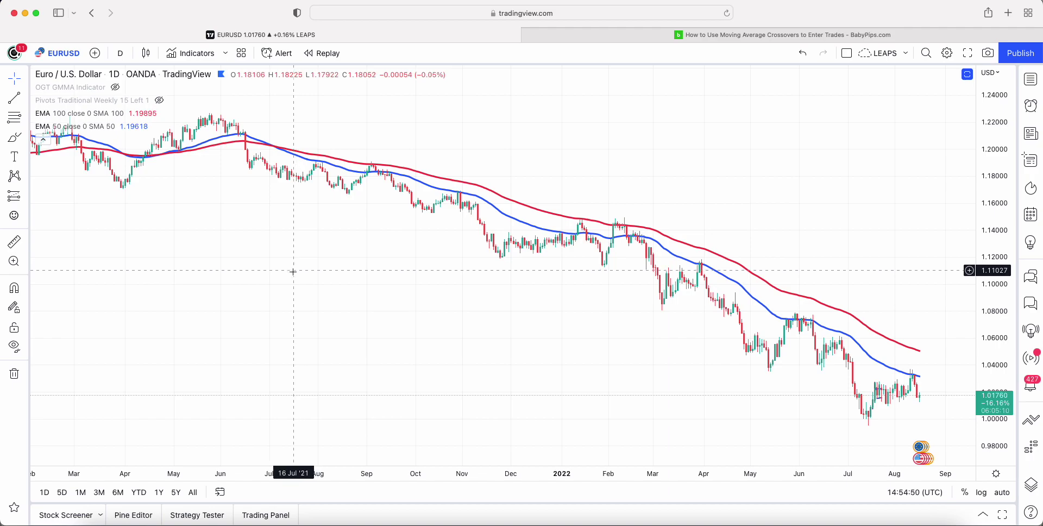
pyautogui.moveTo(50, 125)
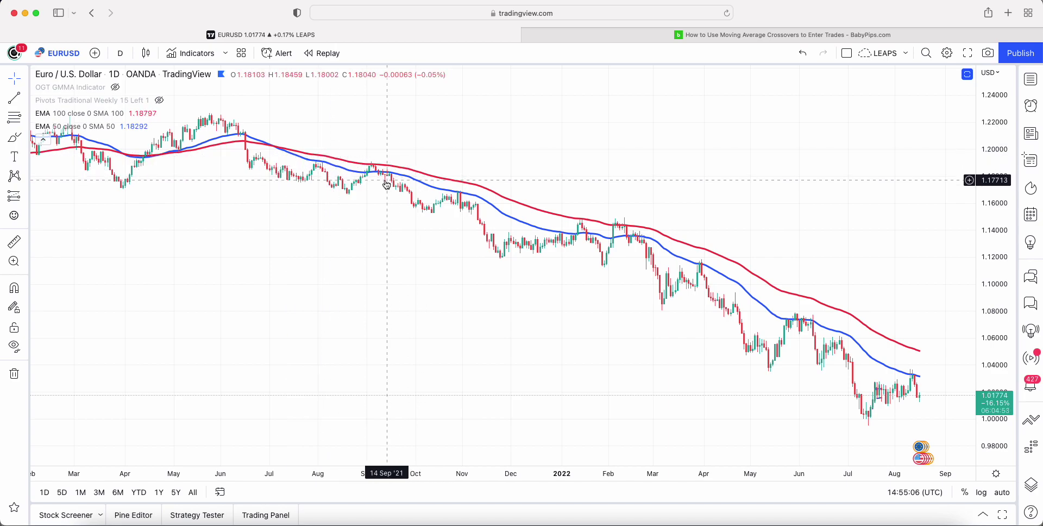
pyautogui.click(14, 137)
pyautogui.moveTo(280, 131)
pyautogui.mouseDown()
pyautogui.moveTo(314, 143)
pyautogui.moveTo(275, 161)
pyautogui.moveTo(303, 139)
pyautogui.mouseUp()
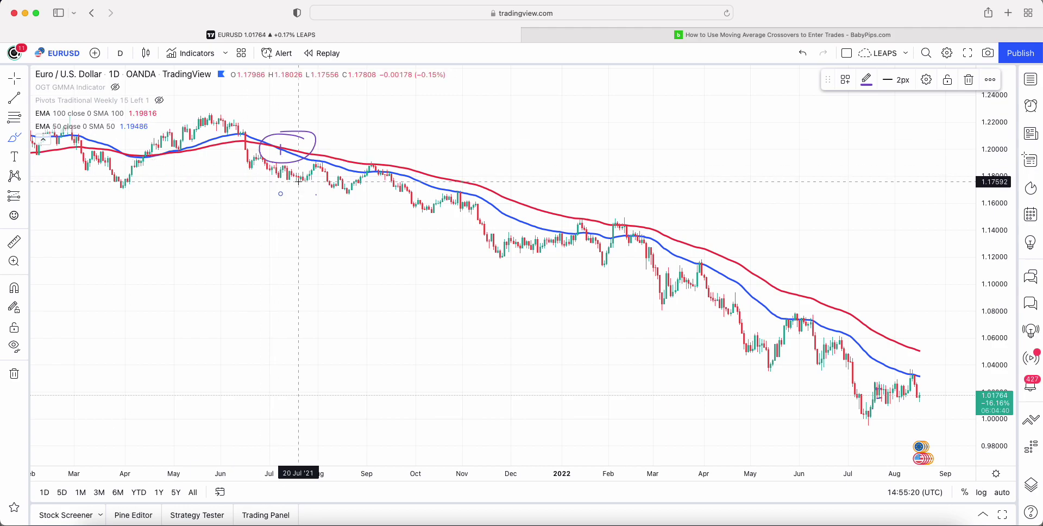
pyautogui.moveTo(280, 163)
pyautogui.mouseDown()
pyautogui.moveTo(294, 166)
pyautogui.moveTo(291, 176)
pyautogui.moveTo(277, 178)
pyautogui.moveTo(283, 160)
pyautogui.mouseUp()
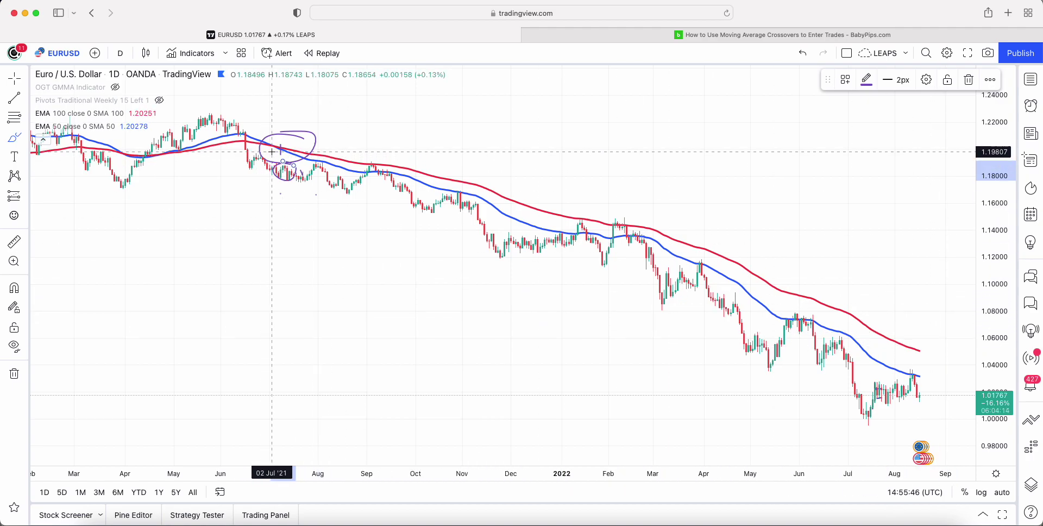
# Measure the EURUSD price move from the circled candles at 13 Jul '21 to the candle at 17 Aug '22, and clear the measurement.
pyautogui.click(14, 241)
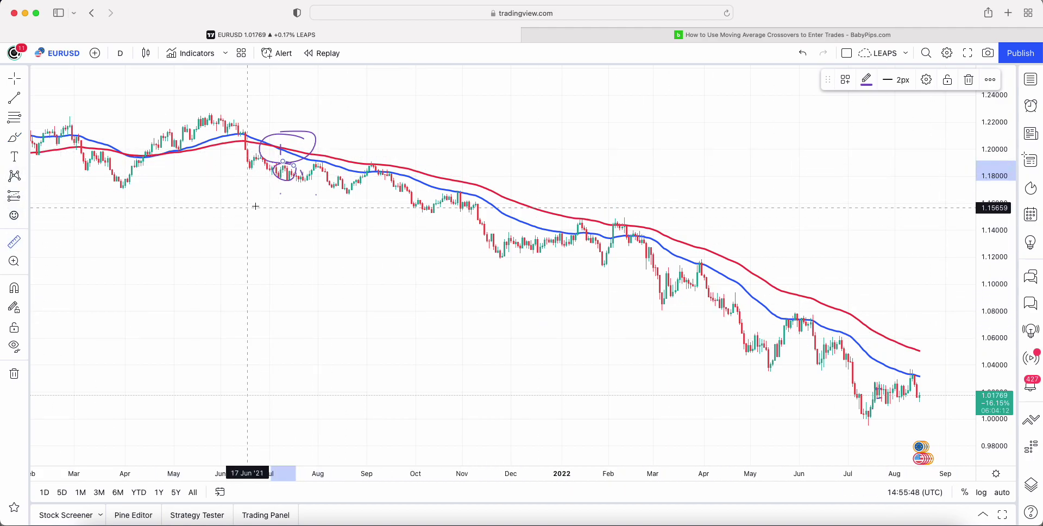
pyautogui.click(287, 183)
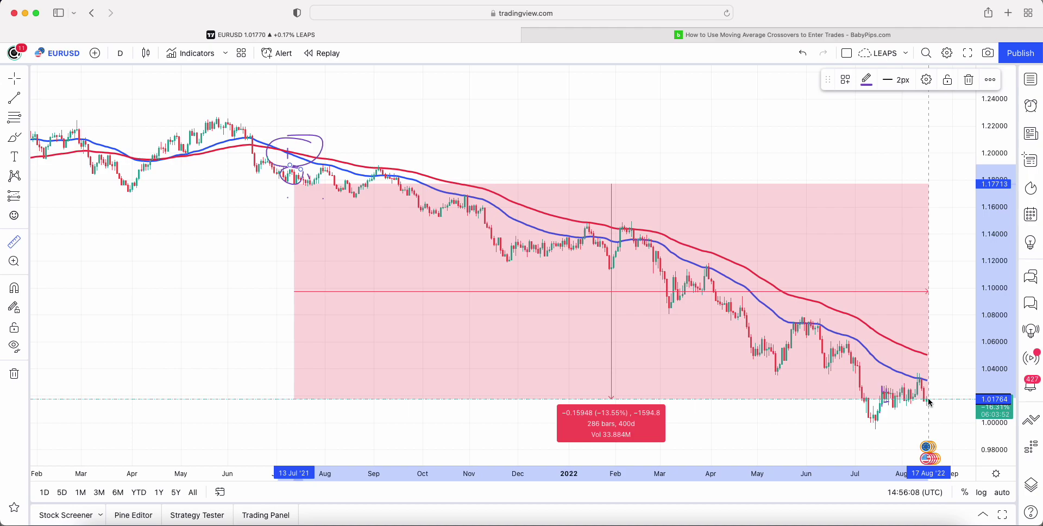
pyautogui.click(929, 402)
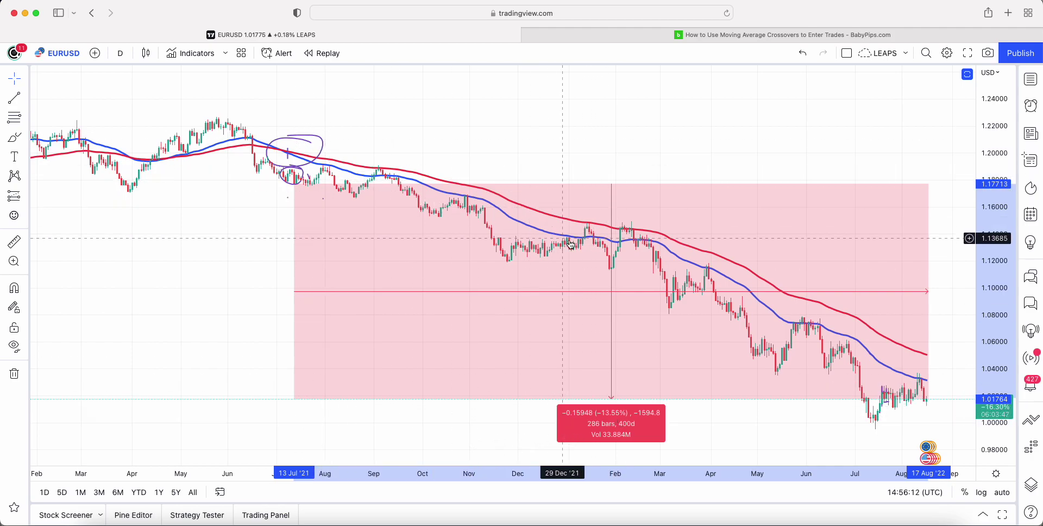
pyautogui.click(168, 235)
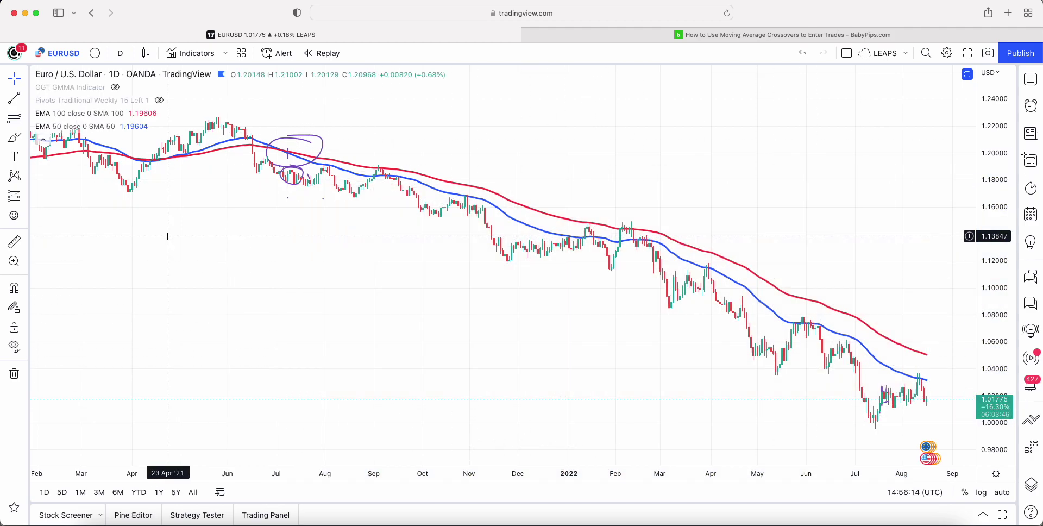
pyautogui.moveTo(415, 295); pyautogui.dragTo(384, 291)
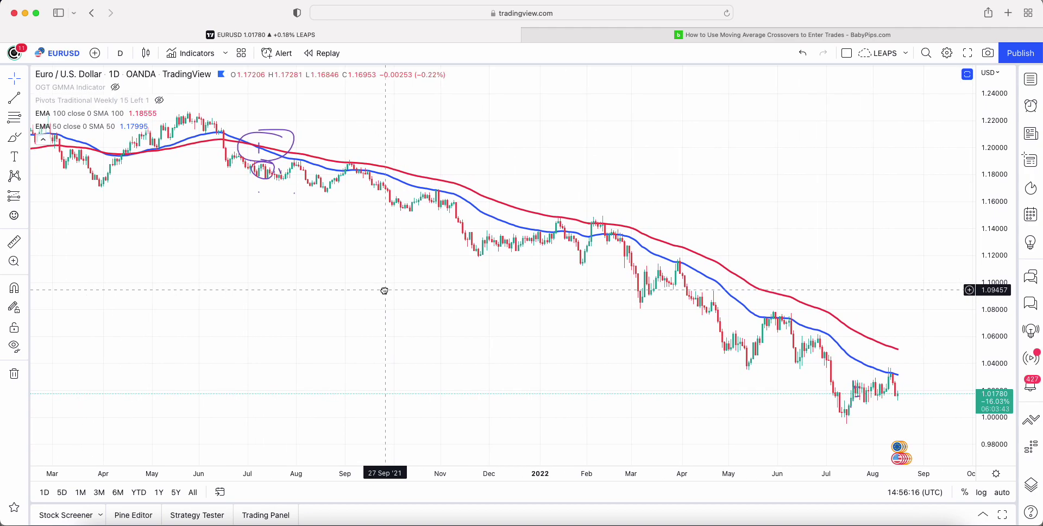
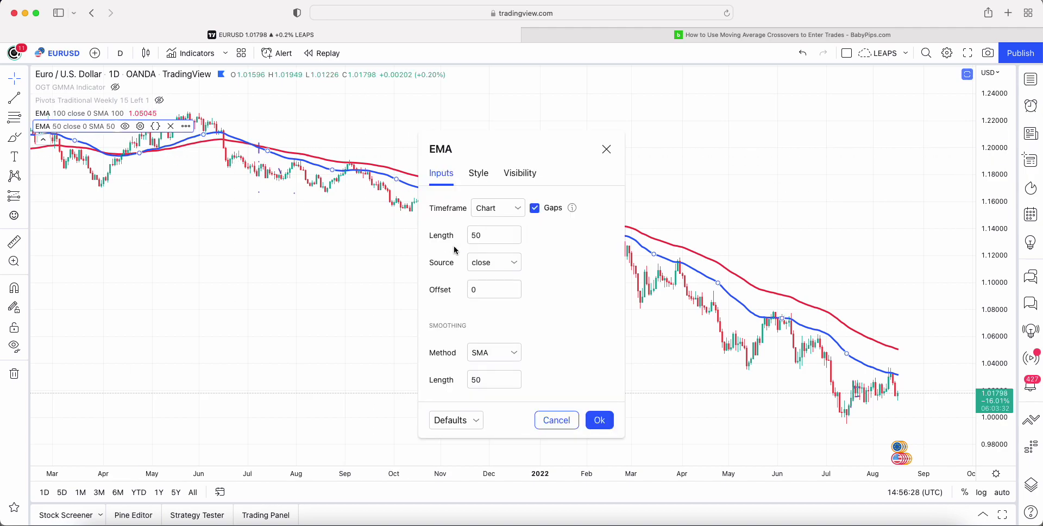
# Set both the length and the smoothing length of the blue EMA to 20.
pyautogui.doubleClick(477, 236)
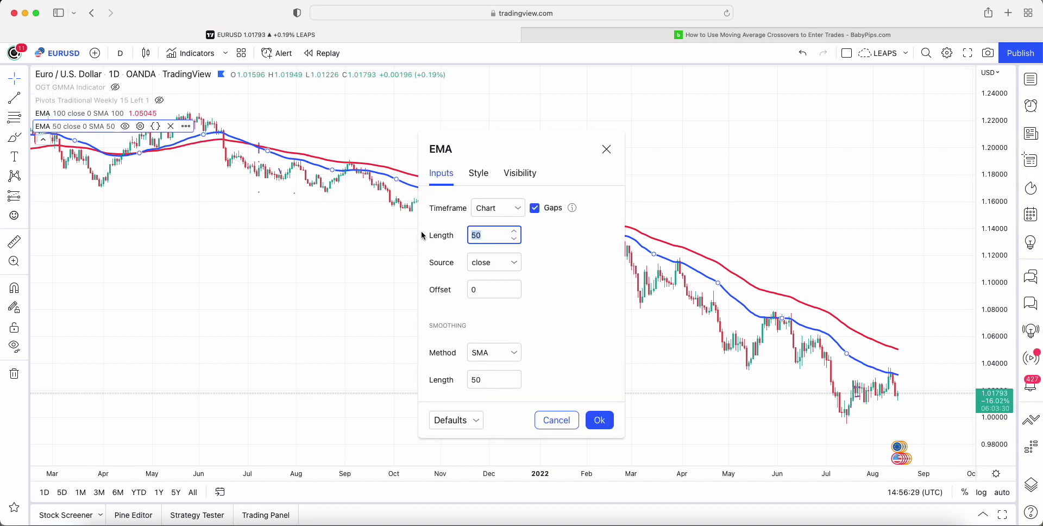
pyautogui.write('20')
pyautogui.click(484, 379)
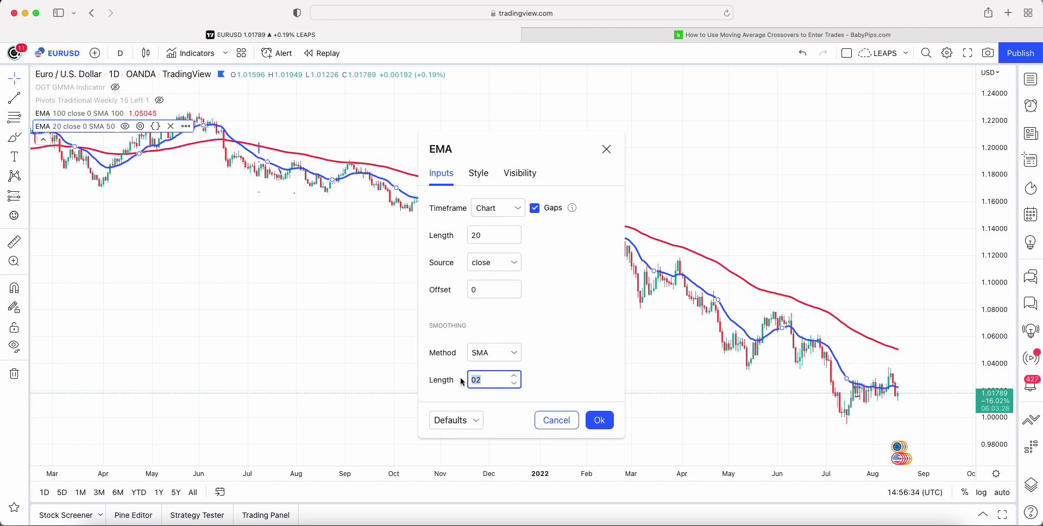
pyautogui.click(599, 421)
pyautogui.moveTo(569, 377)
pyautogui.mouseDown()
pyautogui.moveTo(550, 380)
pyautogui.moveTo(564, 380)
pyautogui.mouseUp()
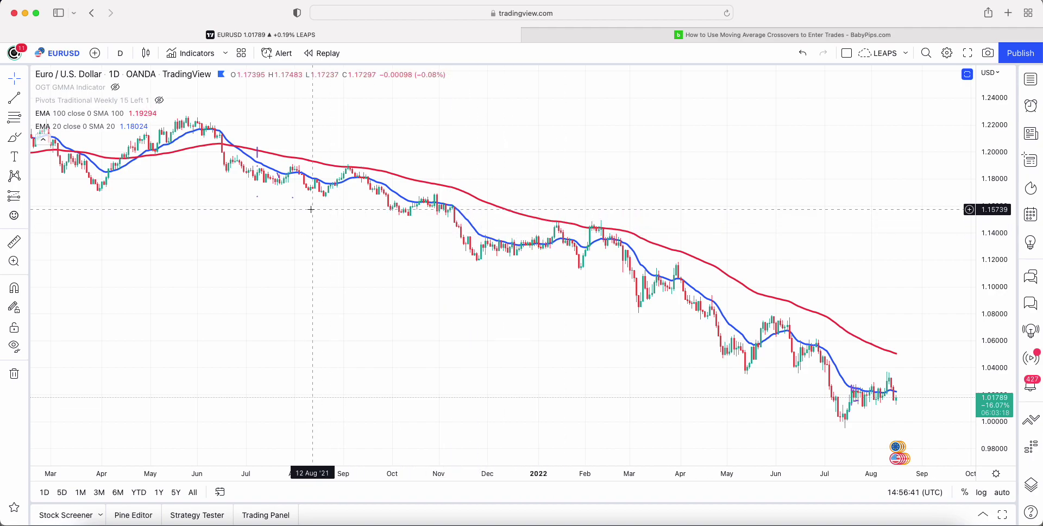
# Restore the blue EMA's length and smoothing length to 50.
pyautogui.doubleClick(59, 128)
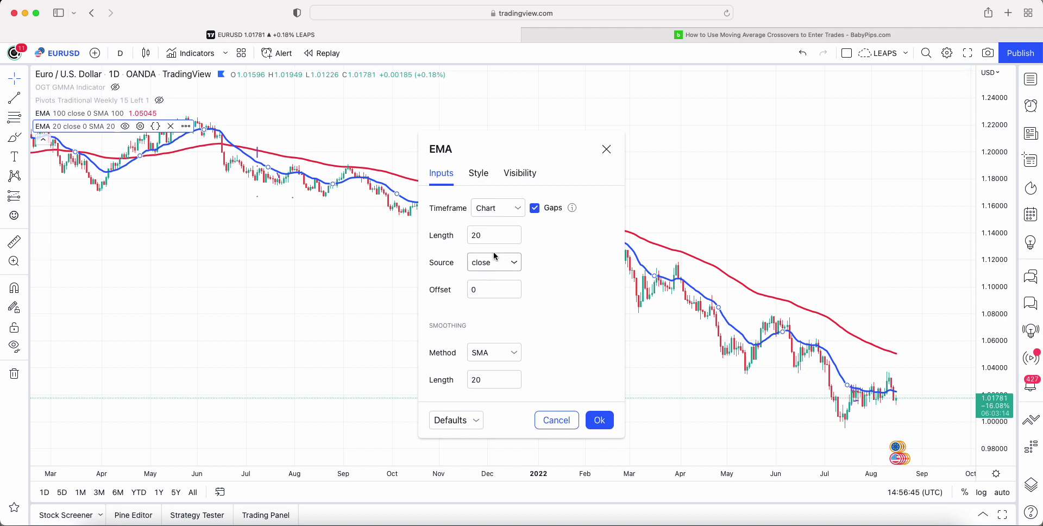
pyautogui.click(489, 236)
pyautogui.press('super+a')
pyautogui.write('50')
pyautogui.doubleClick(473, 379)
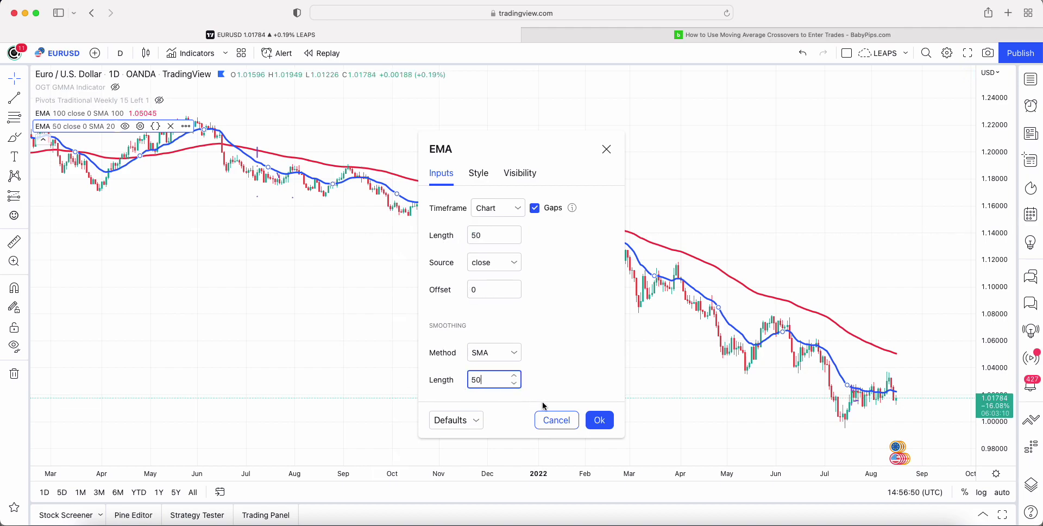
pyautogui.write('50')
pyautogui.click(599, 420)
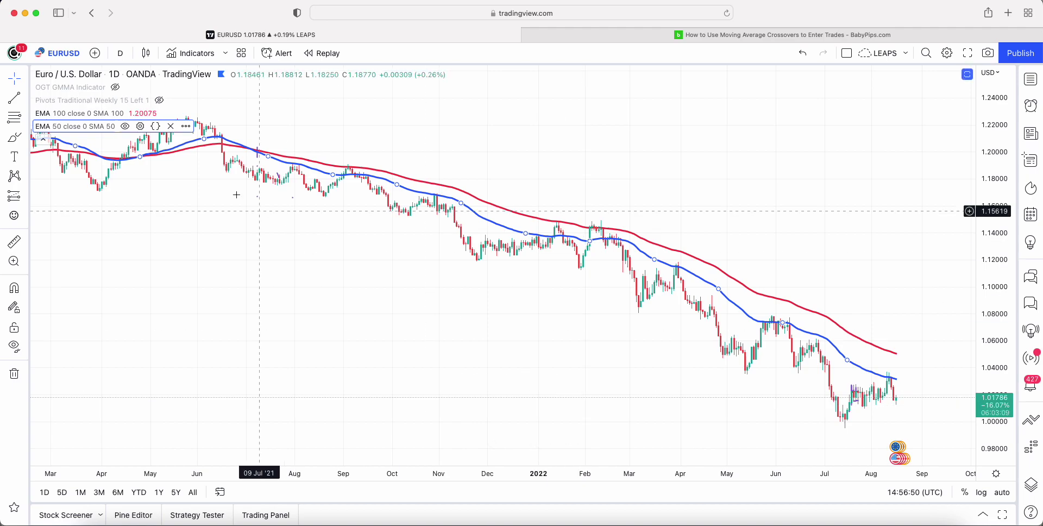
# Set both the length and the smoothing length of the red EMA to 80.
pyautogui.doubleClick(63, 117)
pyautogui.click(489, 235)
pyautogui.press('super+a')
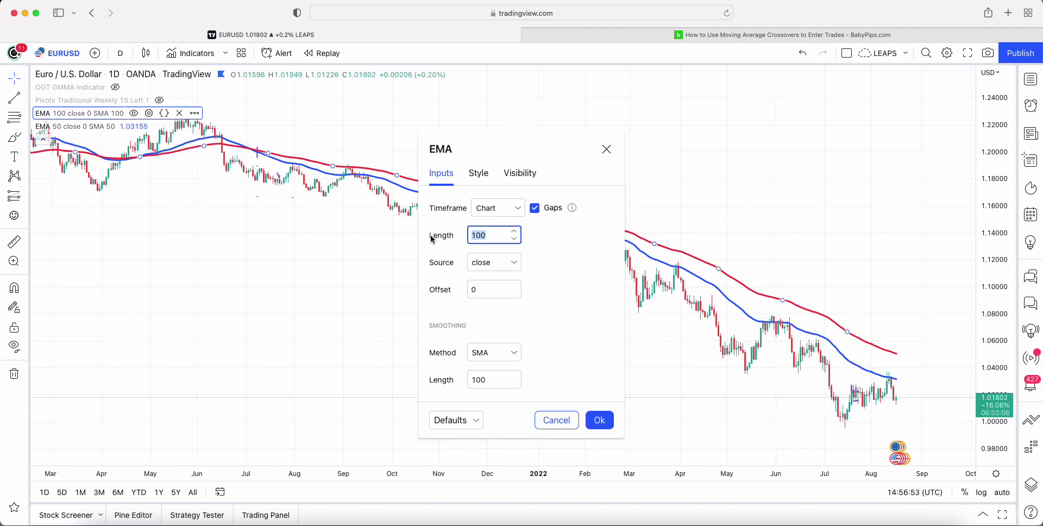
pyautogui.click(498, 381)
pyautogui.write('80')
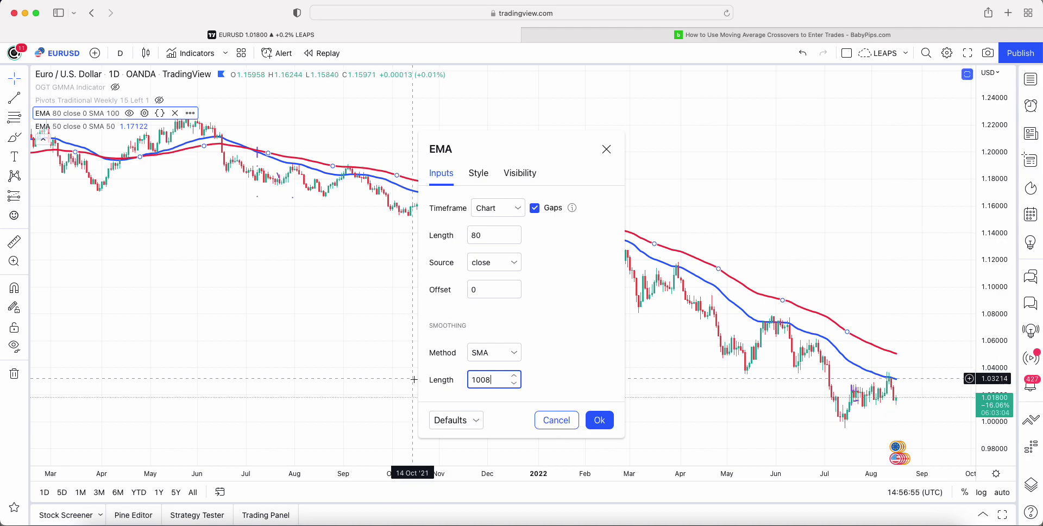
pyautogui.write('80')
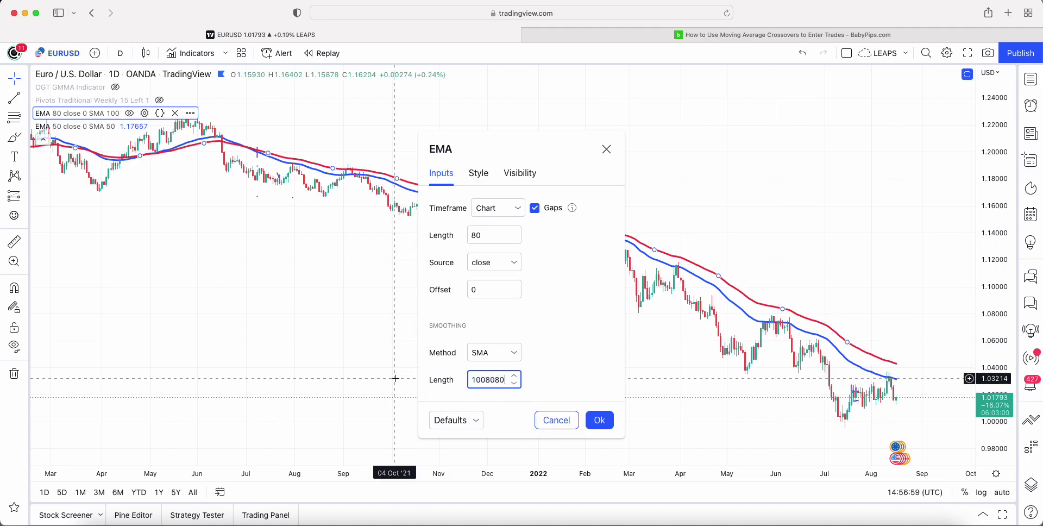
pyautogui.press('super+a')
pyautogui.write('80')
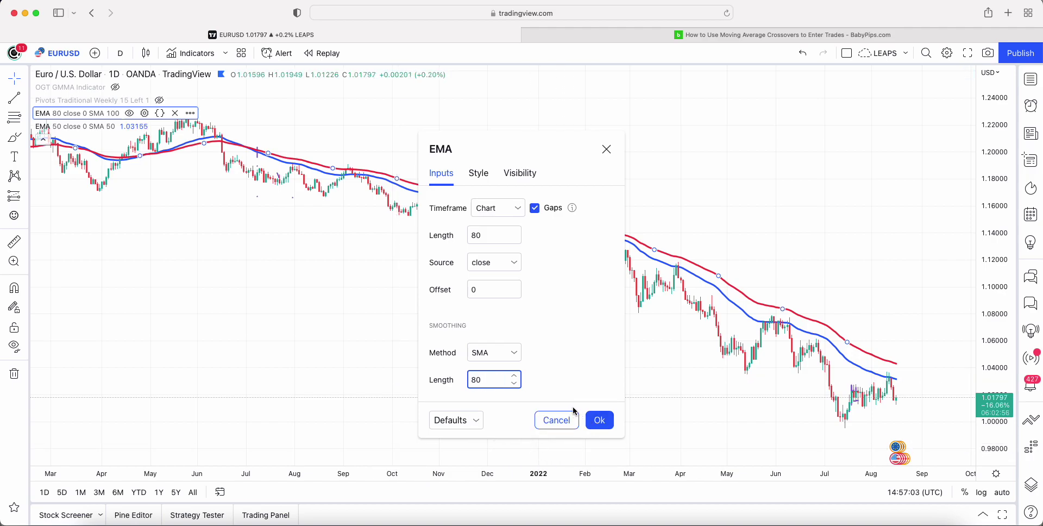
pyautogui.click(598, 420)
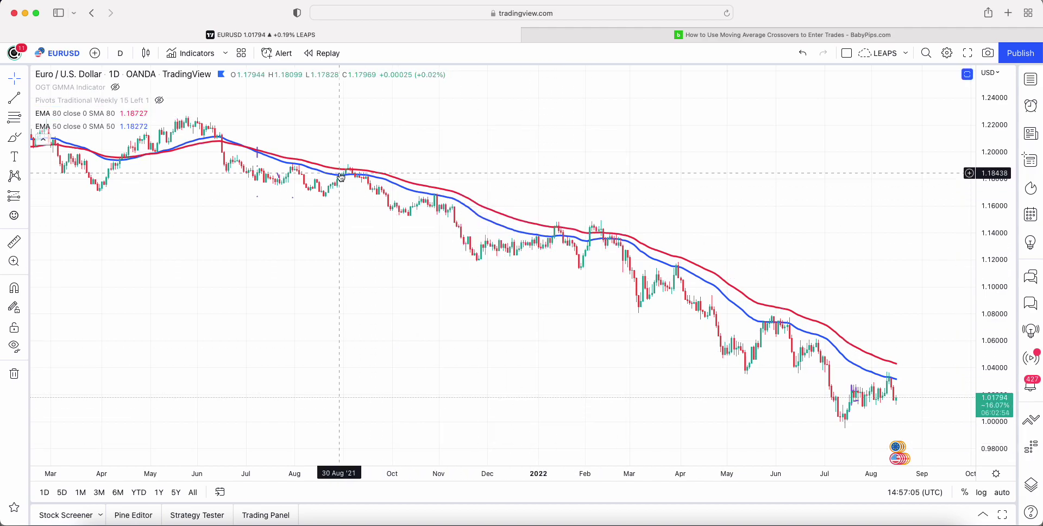
# Set both the length and the smoothing length of the blue EMA to 10.
pyautogui.moveTo(60, 129)
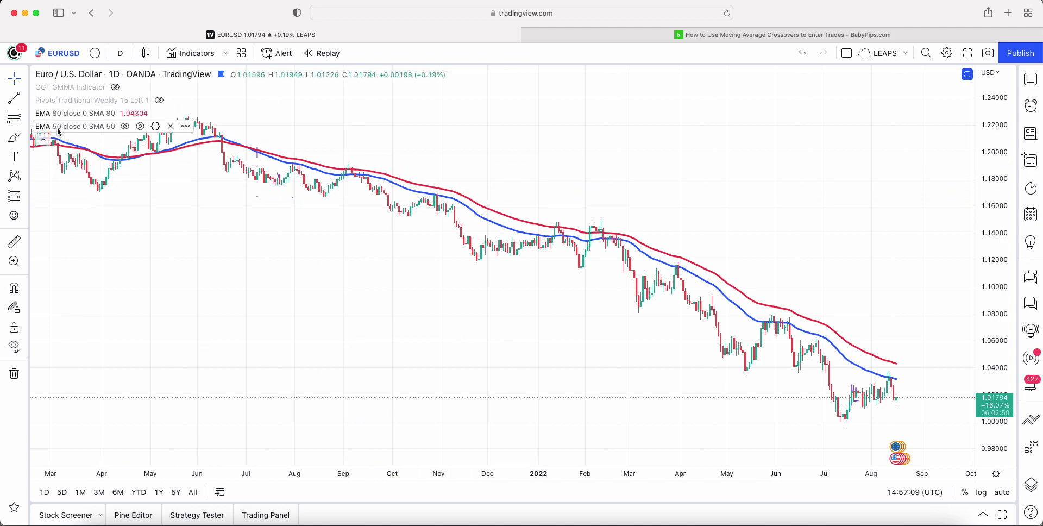
pyautogui.click(58, 130)
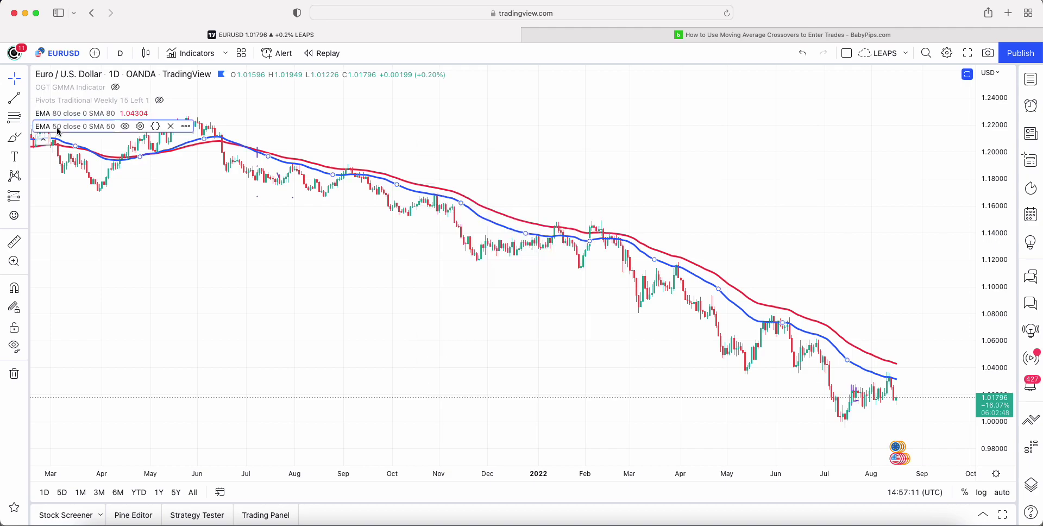
pyautogui.doubleClick(55, 132)
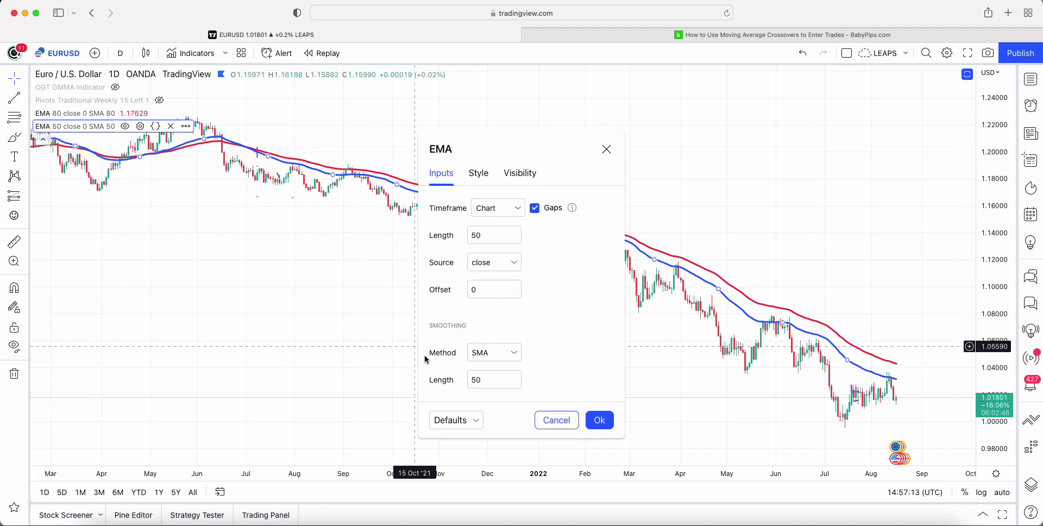
pyautogui.moveTo(483, 380); pyautogui.dragTo(419, 372)
pyautogui.write('10')
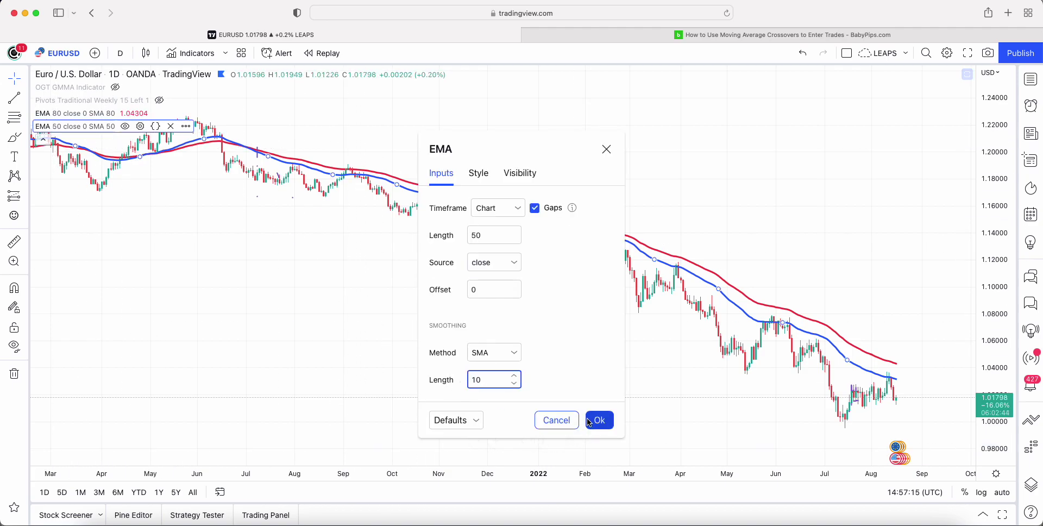
pyautogui.doubleClick(481, 235)
pyautogui.write('10')
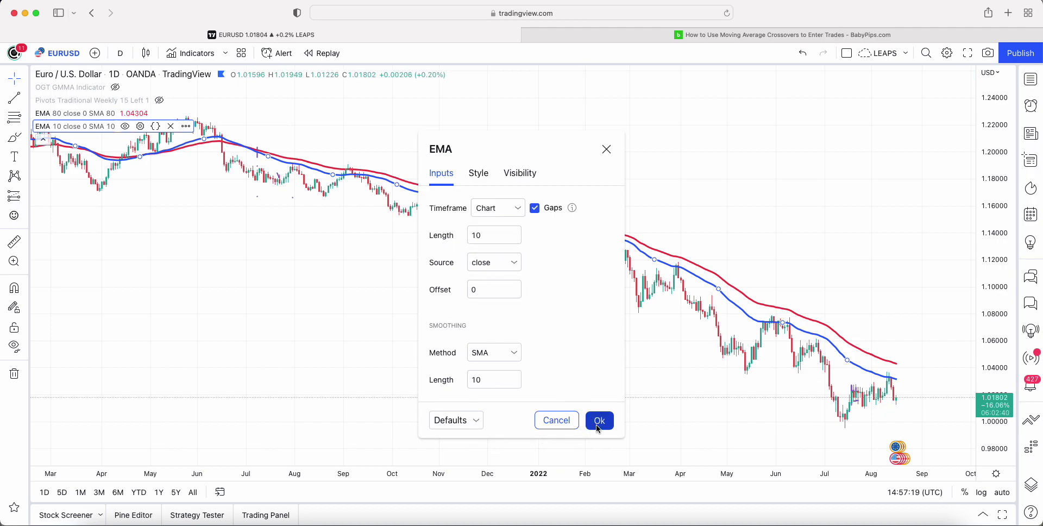
pyautogui.click(599, 420)
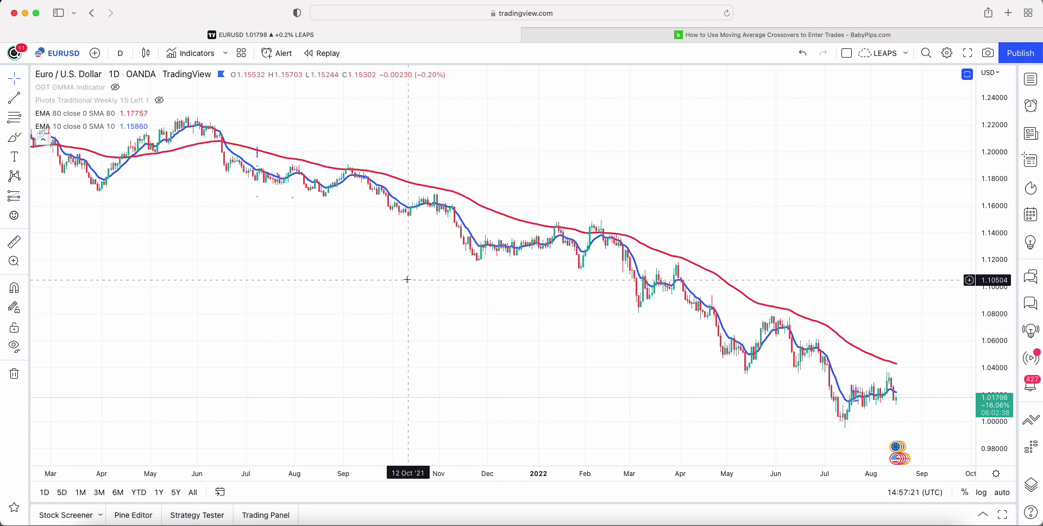
# Set both the length and the smoothing length of the red EMA to 20.
pyautogui.doubleClick(58, 116)
pyautogui.click(488, 380)
pyautogui.write('20')
pyautogui.moveTo(497, 385); pyautogui.dragTo(427, 384)
pyautogui.write('20')
pyautogui.doubleClick(489, 236)
pyautogui.write('20')
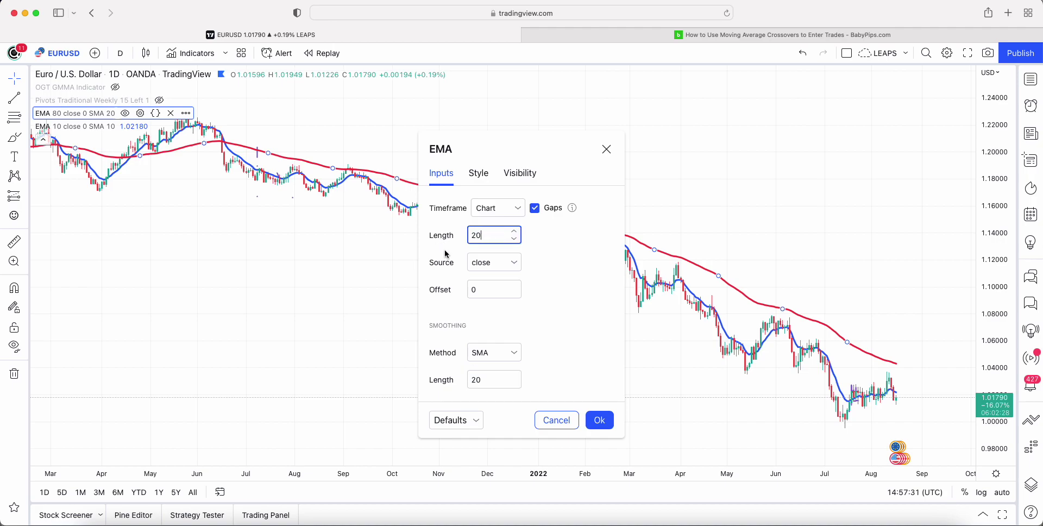
pyautogui.click(599, 421)
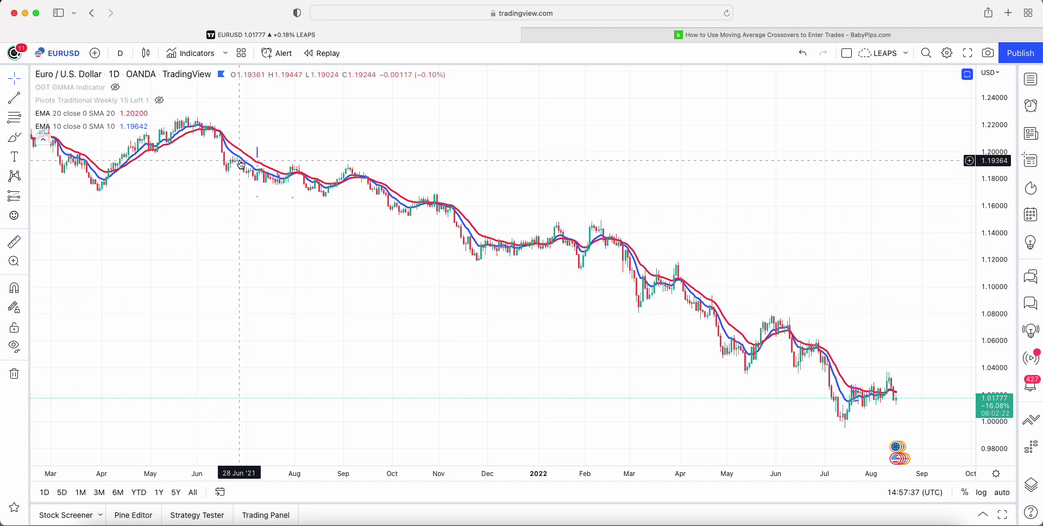
# Circle the bearish crossovers of the 10 and 20 EMAs along the downtrend from late July '21 to August '22 with the Brush.
pyautogui.moveTo(305, 156)
pyautogui.mouseDown()
pyautogui.moveTo(284, 177)
pyautogui.moveTo(312, 165)
pyautogui.moveTo(303, 161)
pyautogui.mouseUp()
pyautogui.click(14, 138)
pyautogui.moveTo(372, 168); pyautogui.dragTo(373, 175)
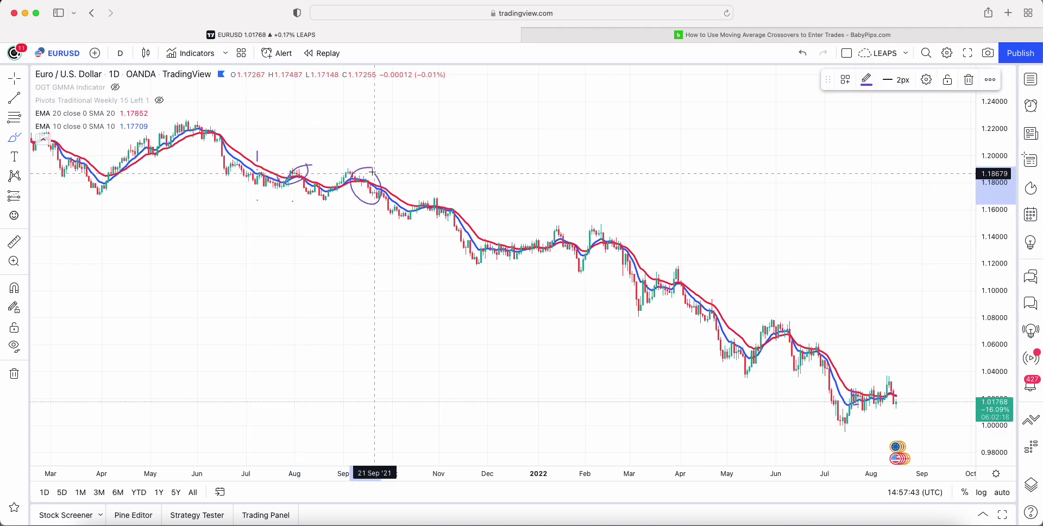
pyautogui.moveTo(456, 193)
pyautogui.mouseDown()
pyautogui.moveTo(435, 216)
pyautogui.moveTo(456, 194)
pyautogui.mouseUp()
pyautogui.moveTo(566, 227)
pyautogui.mouseDown()
pyautogui.moveTo(549, 256)
pyautogui.moveTo(569, 228)
pyautogui.moveTo(604, 243)
pyautogui.moveTo(620, 237)
pyautogui.mouseUp()
pyautogui.moveTo(690, 278)
pyautogui.mouseDown()
pyautogui.moveTo(664, 287)
pyautogui.moveTo(692, 285)
pyautogui.mouseUp()
pyautogui.moveTo(765, 320)
pyautogui.mouseDown()
pyautogui.moveTo(769, 340)
pyautogui.moveTo(794, 335)
pyautogui.mouseUp()
pyautogui.moveTo(878, 387); pyautogui.dragTo(892, 391)
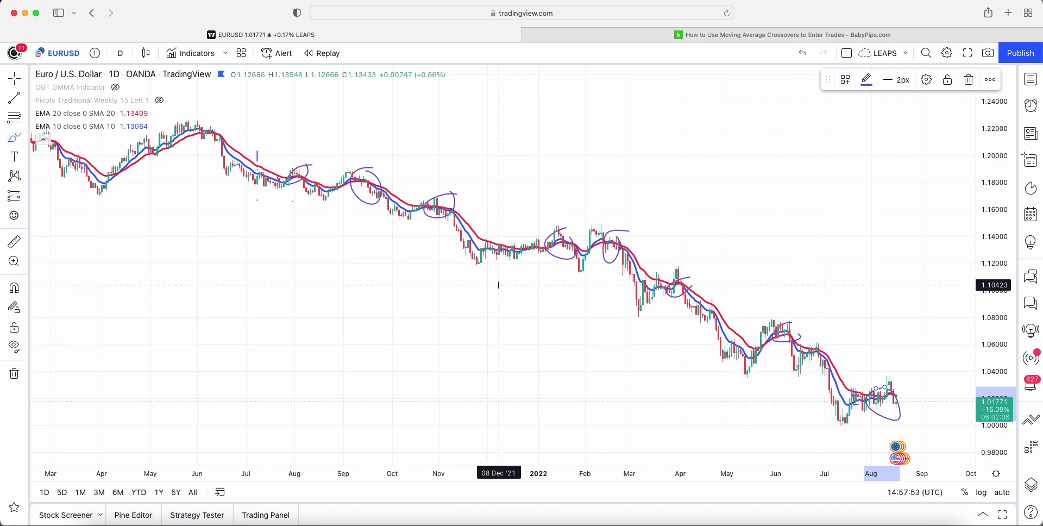
pyautogui.moveTo(185, 286); pyautogui.dragTo(235, 294)
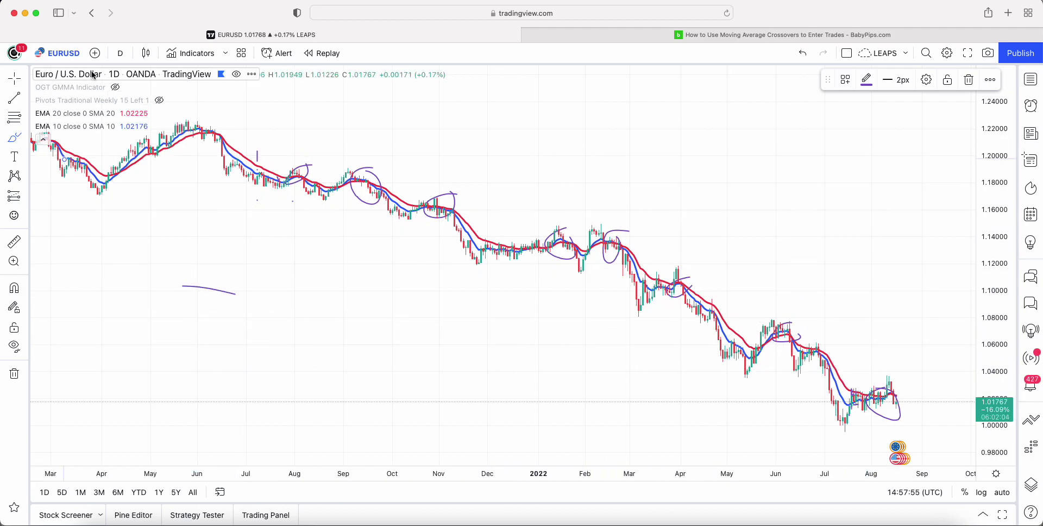
# Switch the EURUSD chart to the 1 hour timeframe and fit the price scale to the candles.
pyautogui.click(107, 77)
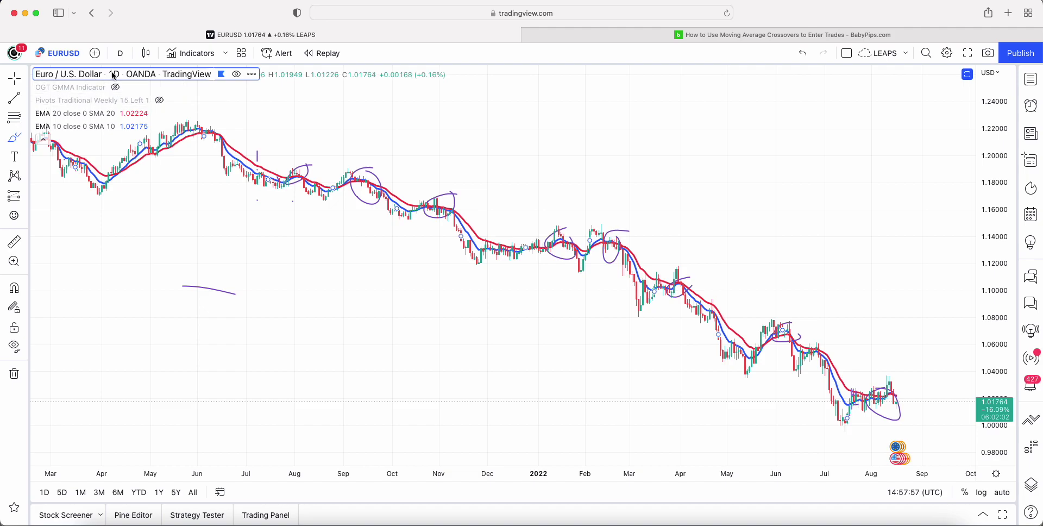
pyautogui.doubleClick(113, 76)
pyautogui.click(121, 53)
pyautogui.click(120, 52)
pyautogui.click(120, 53)
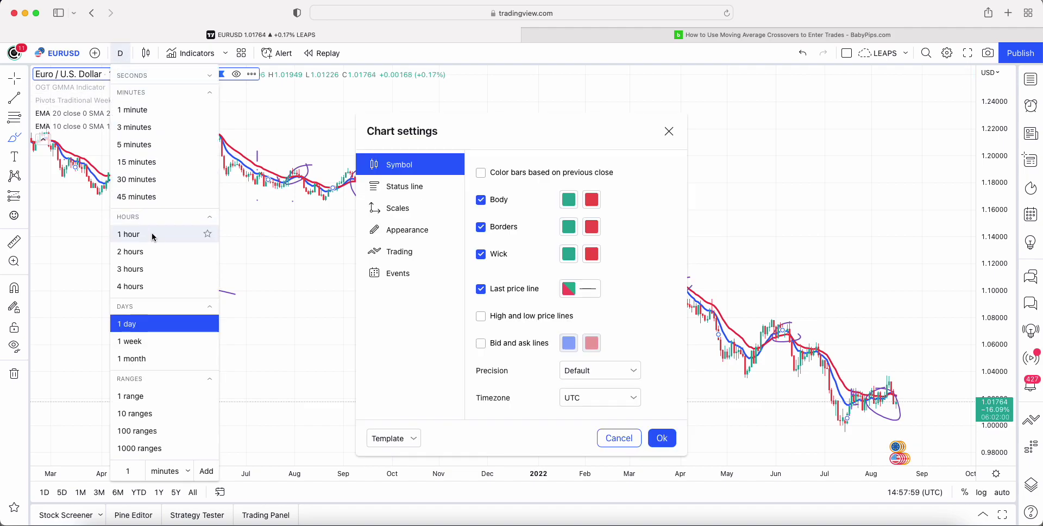
pyautogui.click(129, 234)
pyautogui.press('Escape')
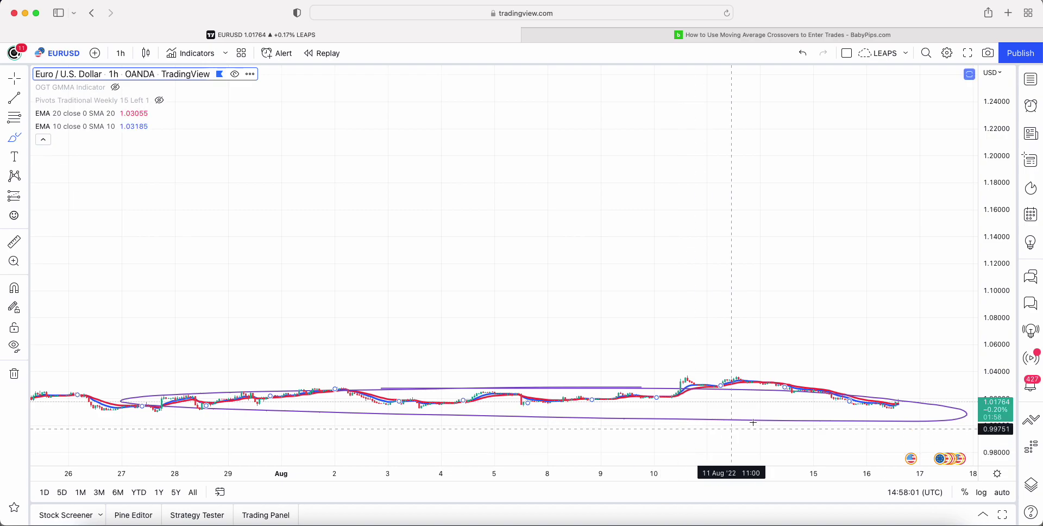
pyautogui.hotkey('alt', 'r')
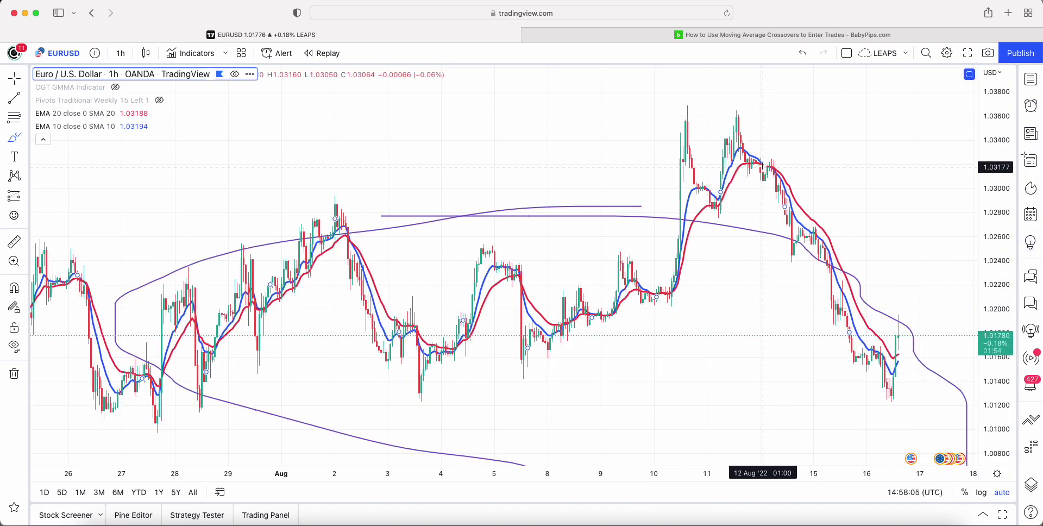
# Circle the bearish crossover at 12 Aug '22, mark the area above the latest candles, and draw a stroke along the decline between them.
pyautogui.moveTo(779, 163)
pyautogui.mouseDown()
pyautogui.moveTo(766, 181)
pyautogui.moveTo(773, 163)
pyautogui.mouseUp()
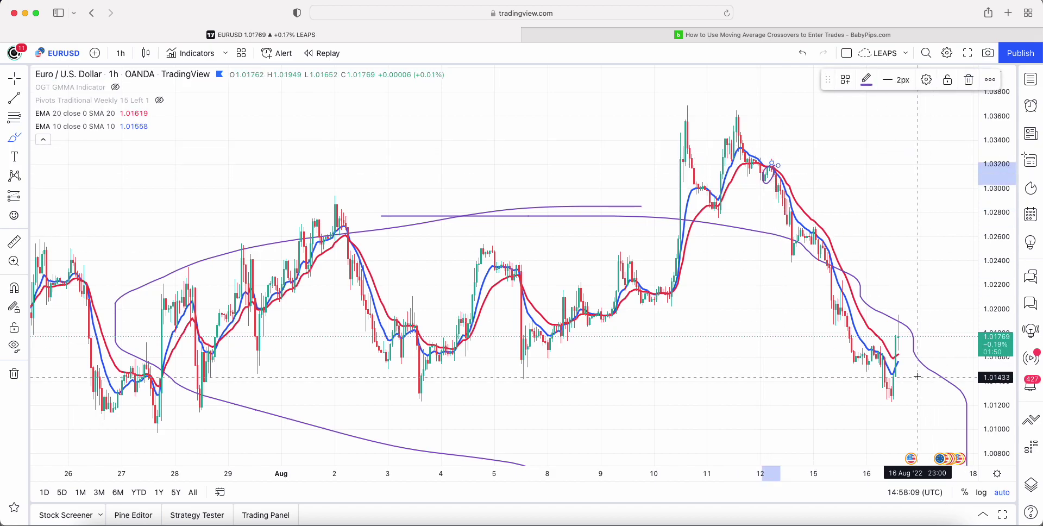
pyautogui.moveTo(903, 314)
pyautogui.mouseDown()
pyautogui.moveTo(888, 317)
pyautogui.moveTo(902, 310)
pyautogui.mouseUp()
pyautogui.moveTo(775, 173); pyautogui.dragTo(891, 309)
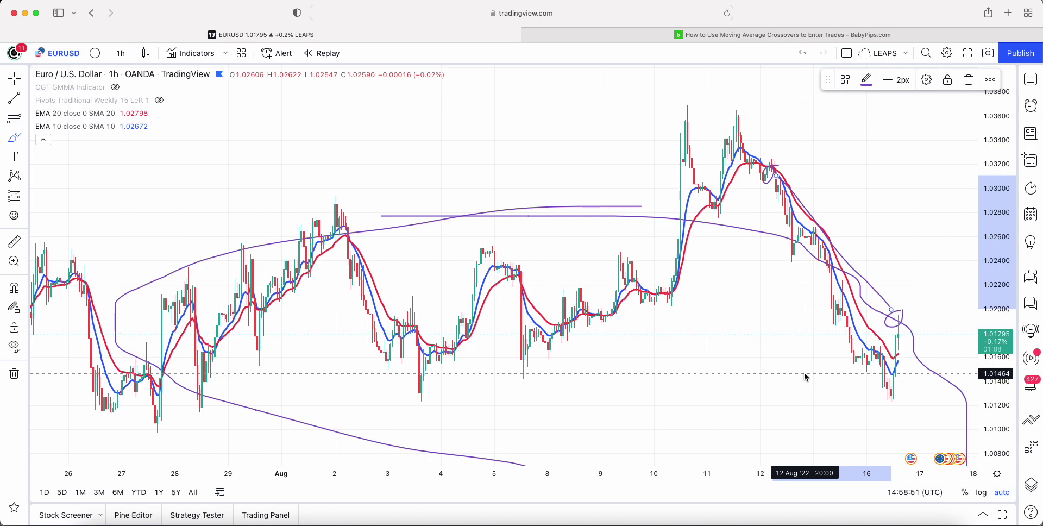
# Switch to the BabyPips article on moving average crossovers and view its closing summary and next lesson link.
pyautogui.click(645, 36)
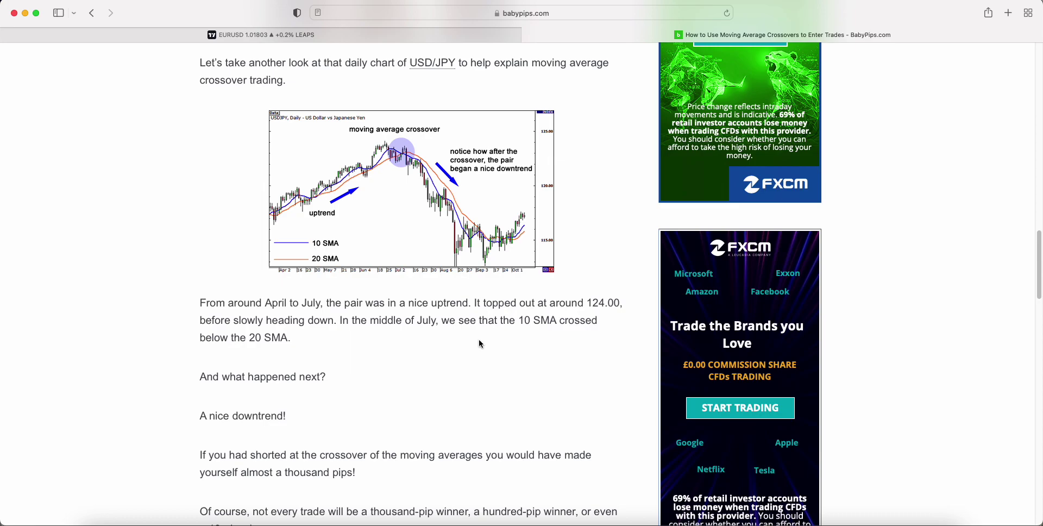
pyautogui.scroll(-20, 480, 343)
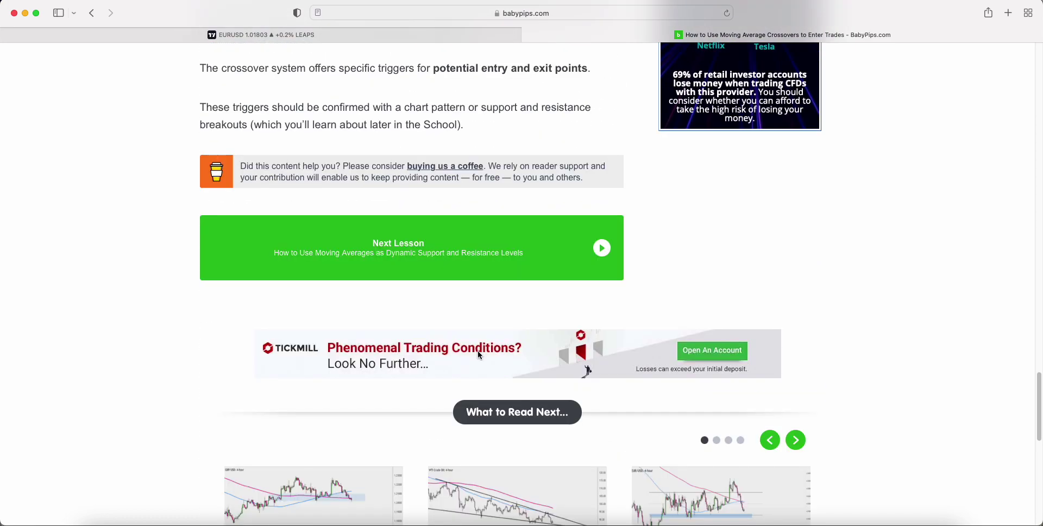